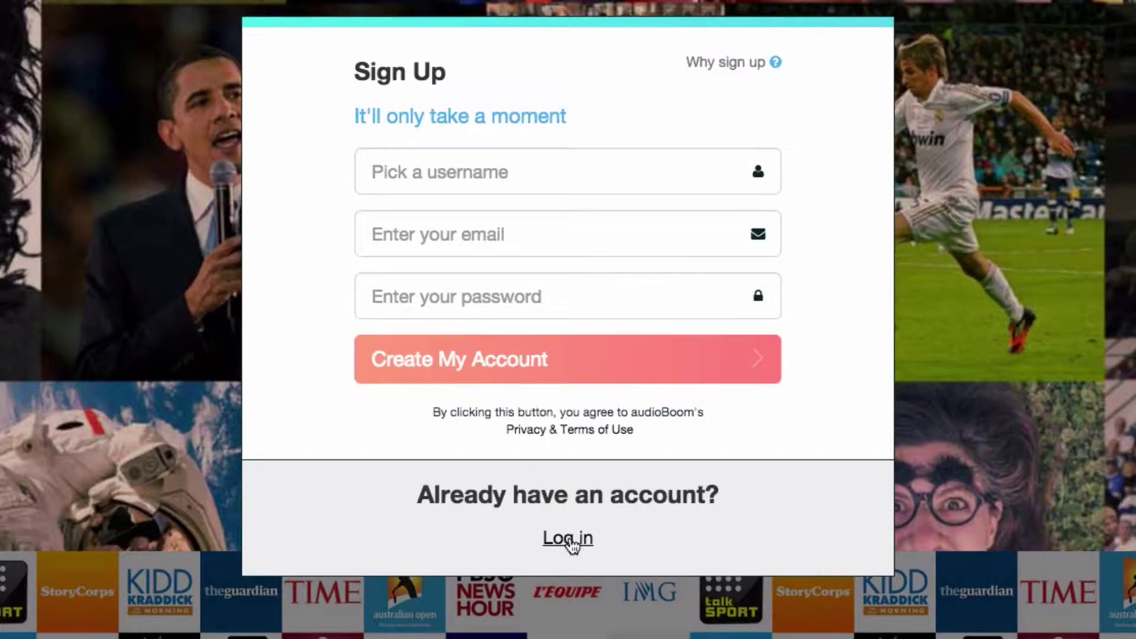
# Log in to the existing audioBoom account with the autofilled credentials
pyautogui.click(568, 537)
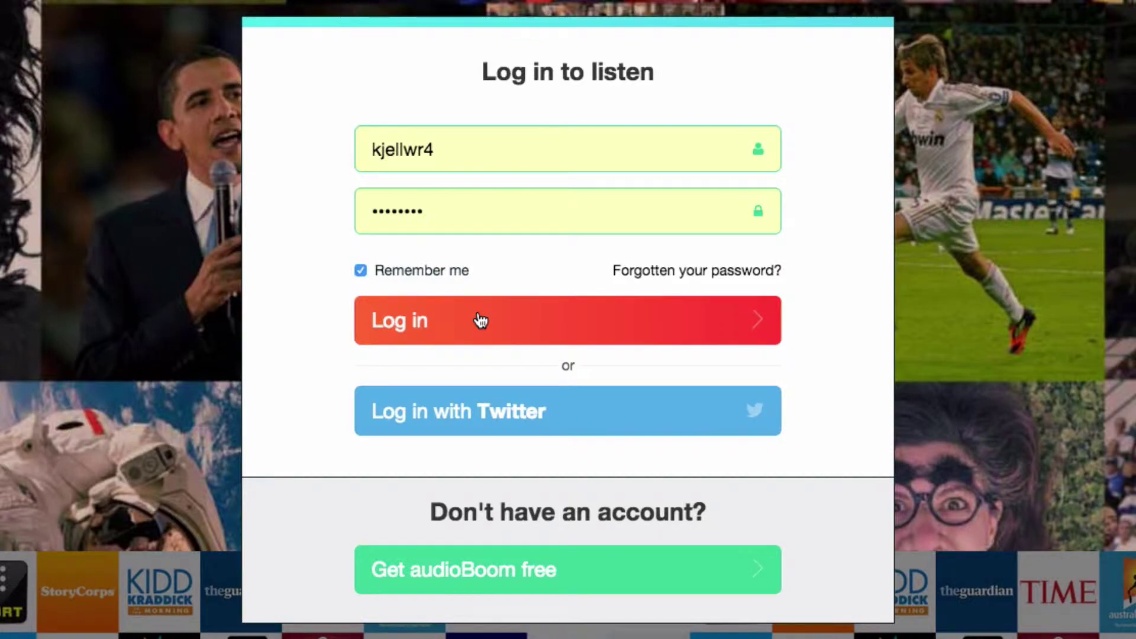
pyautogui.click(480, 320)
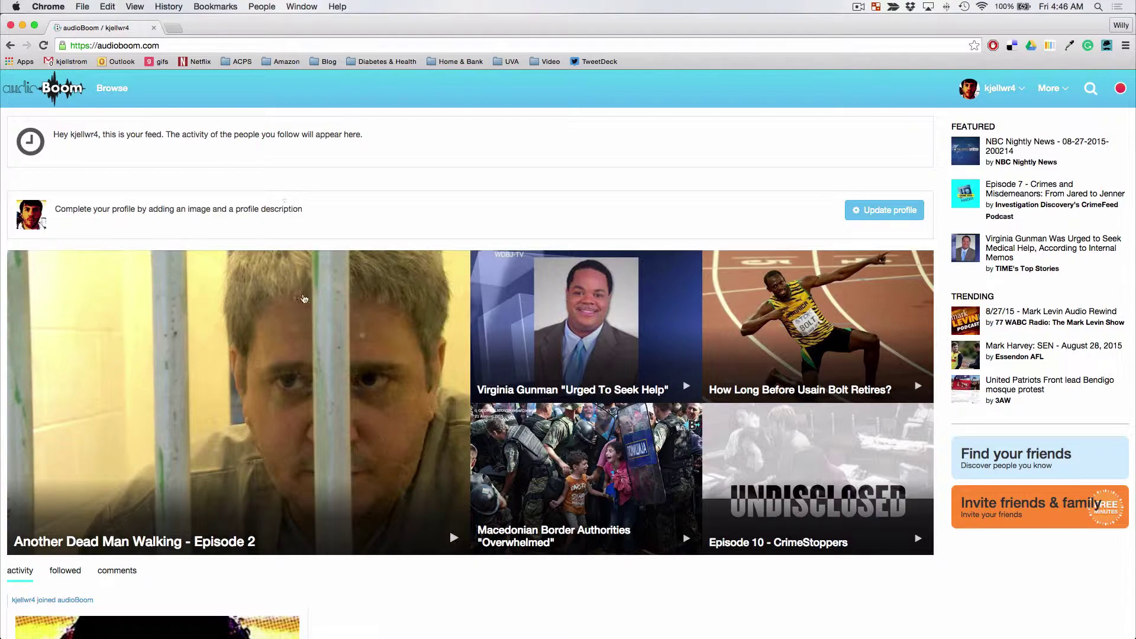
pyautogui.click(329, 362)
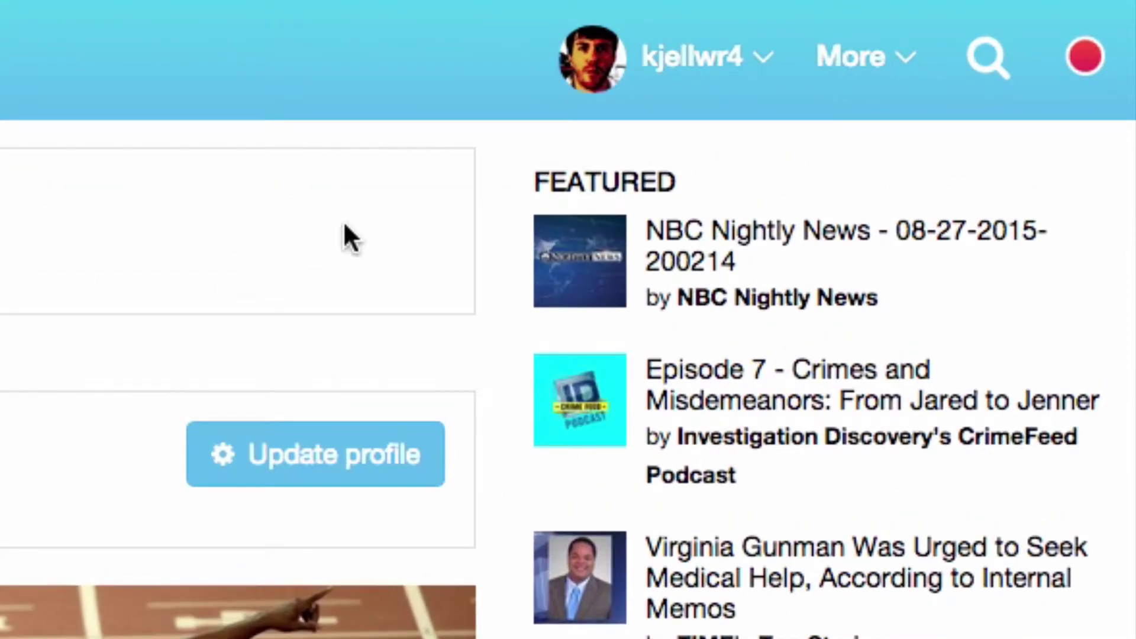
pyautogui.click(1075, 64)
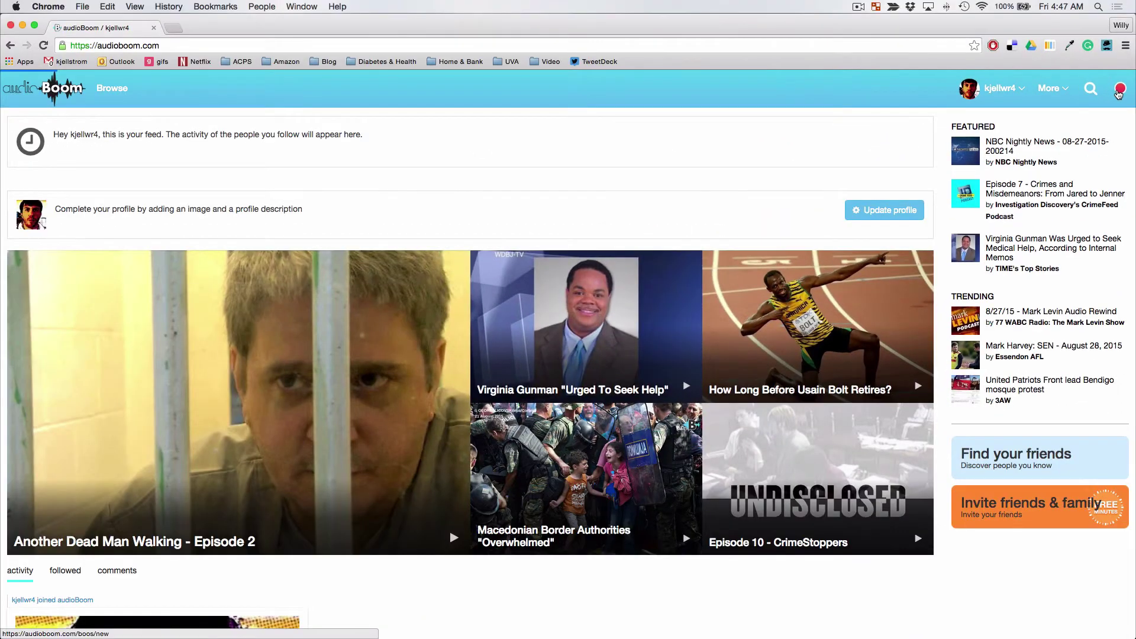
# Open the new-boo upload page at audioboom.com/boos/new from the header's red record button
pyautogui.click(1082, 64)
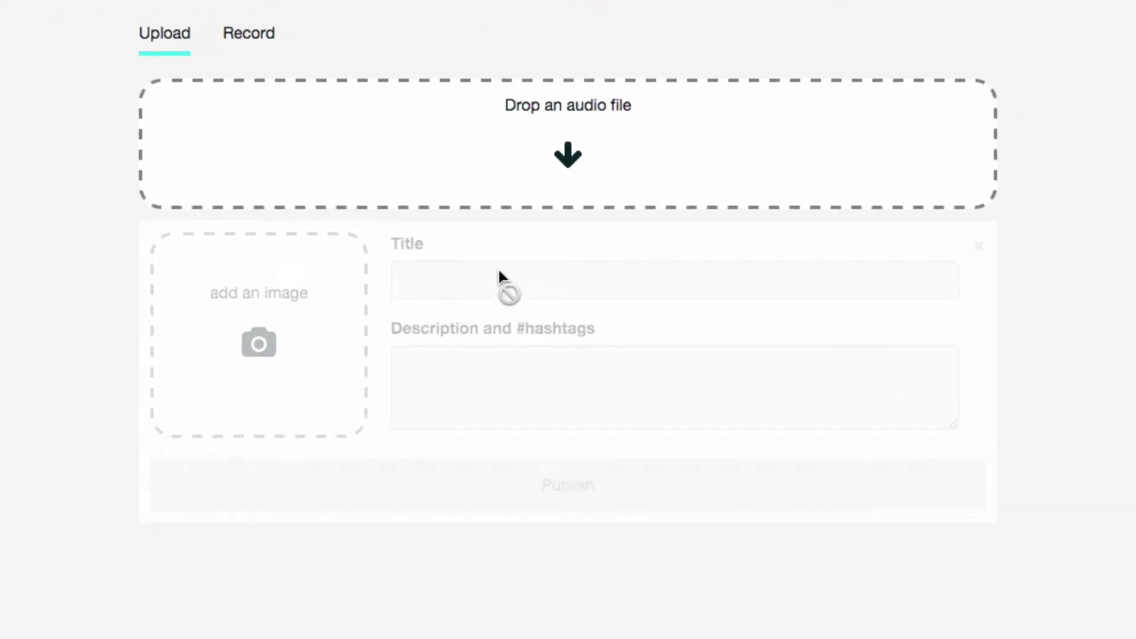
pyautogui.moveTo(498, 272); pyautogui.dragTo(511, 192)
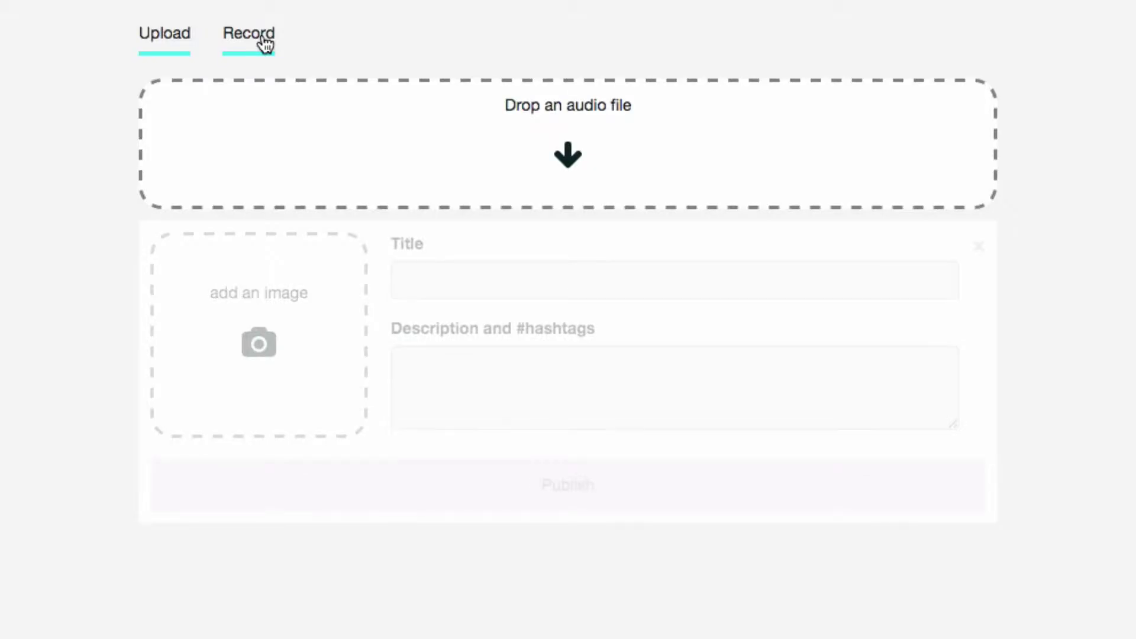
# Show the Record panel for in-browser recording up to 10:00
pyautogui.click(264, 42)
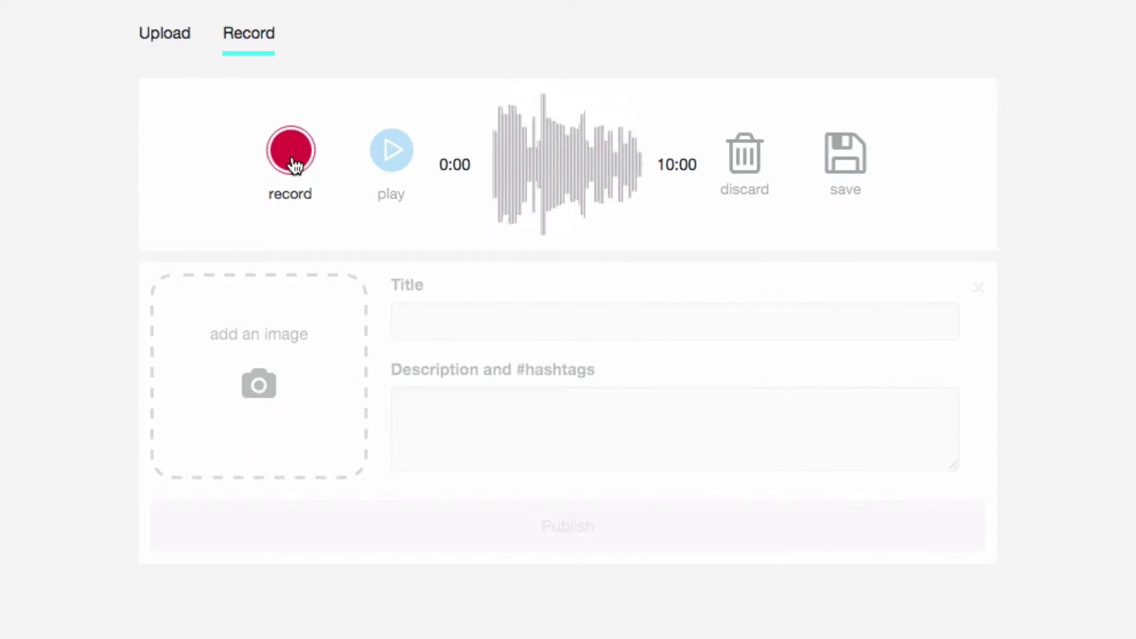
# Record a 10-second first voice clip and play it back to review
pyautogui.click(294, 164)
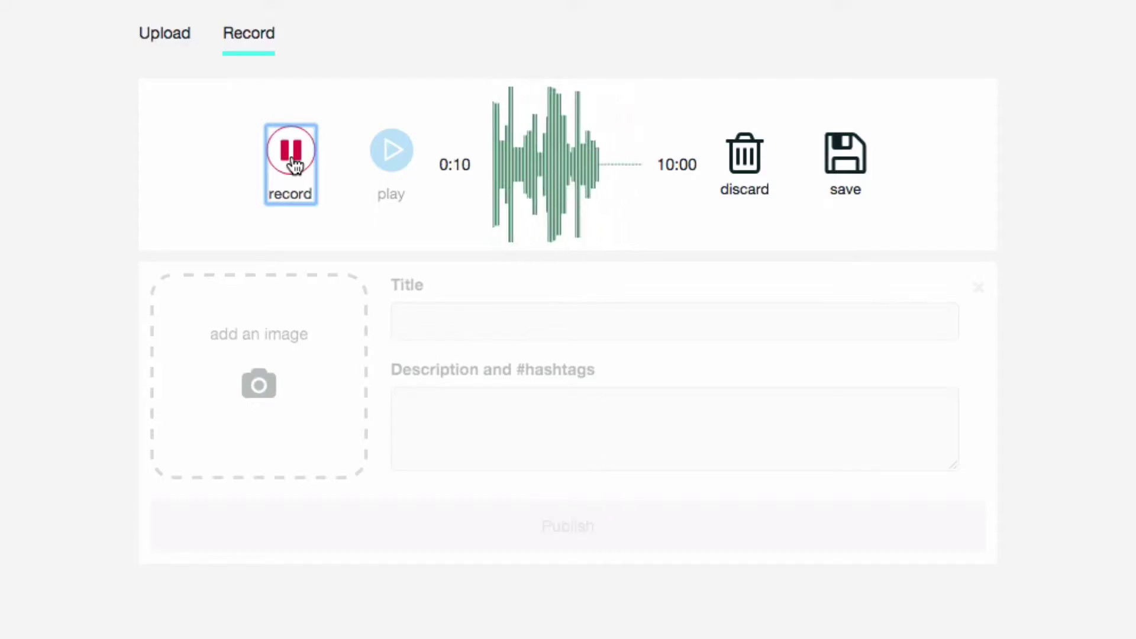
pyautogui.click(294, 166)
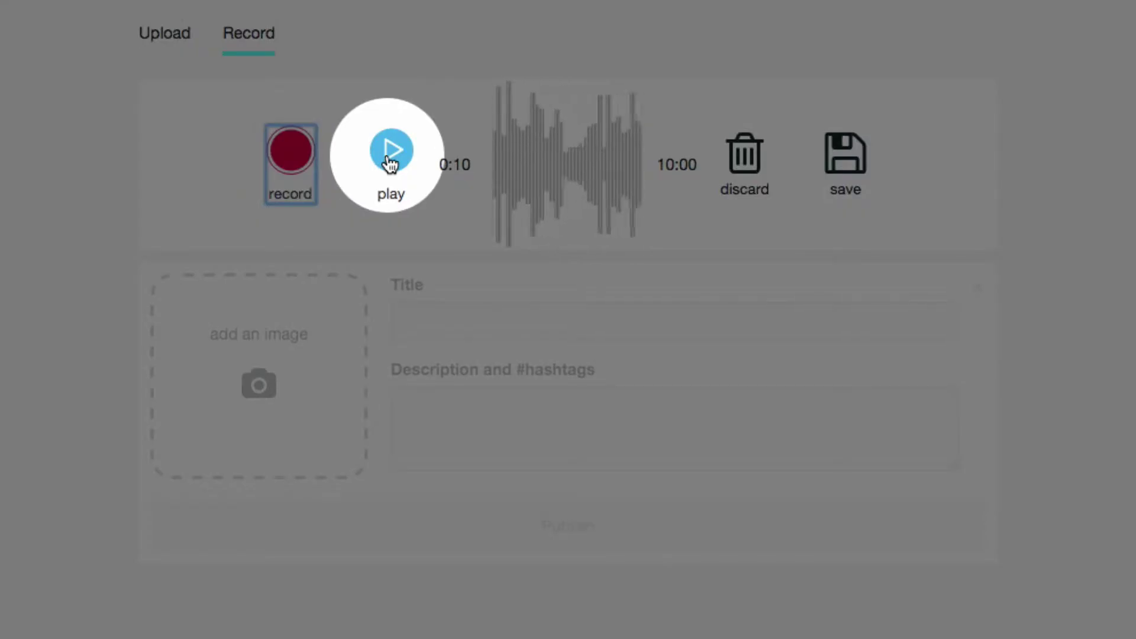
pyautogui.click(390, 155)
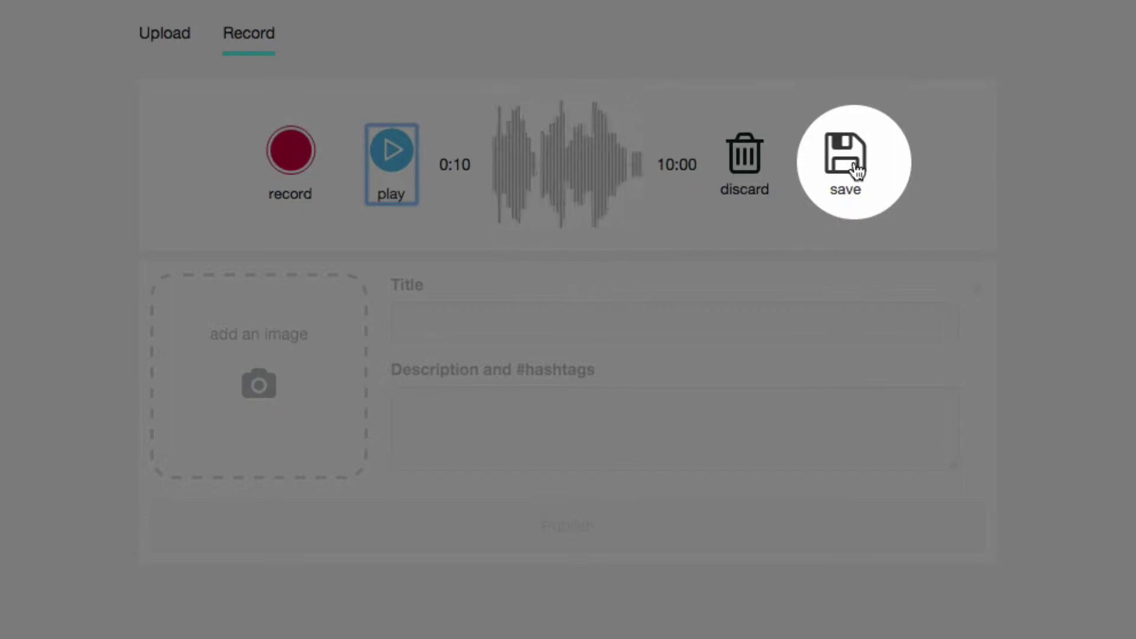
# Save the recorded clip and give its boo the title 'Question 1'
pyautogui.click(857, 169)
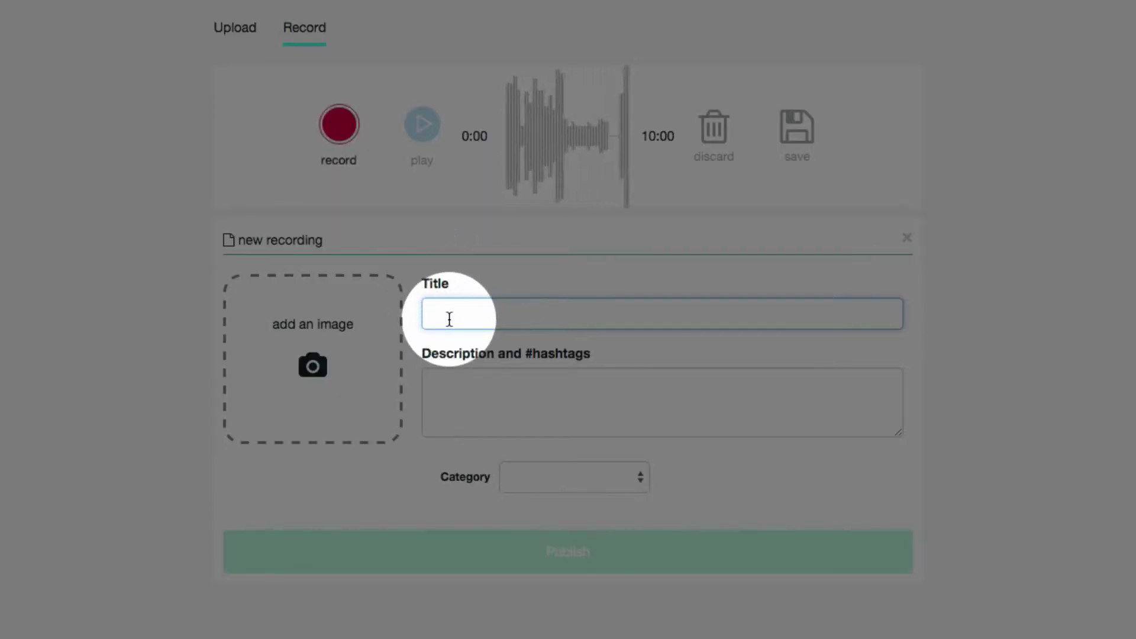
pyautogui.write('Que')
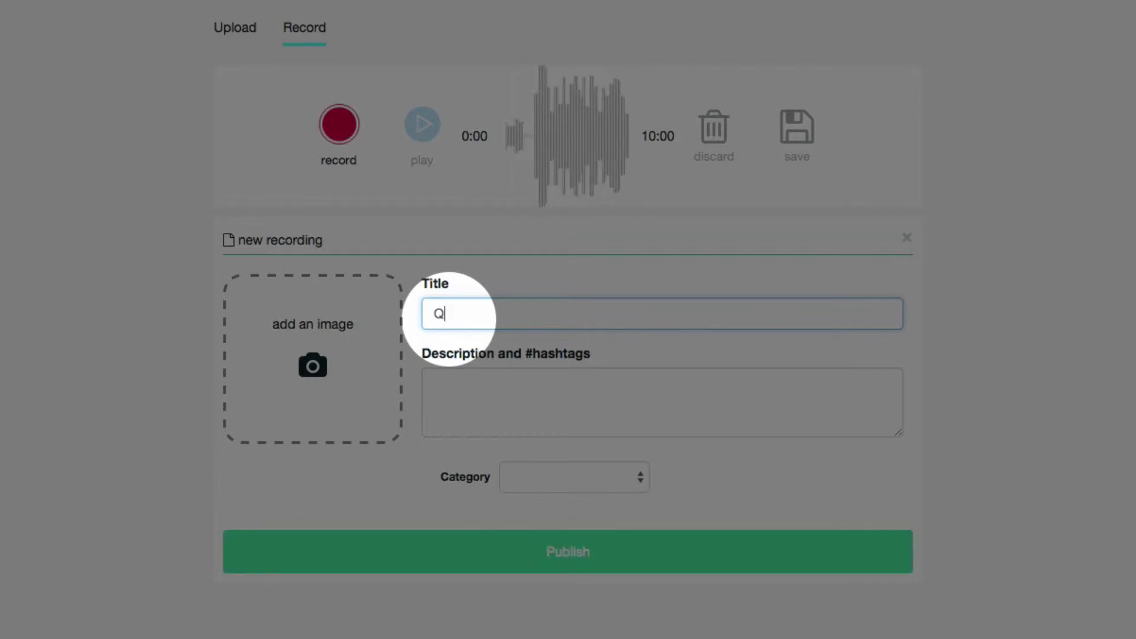
pyautogui.write('stion 1')
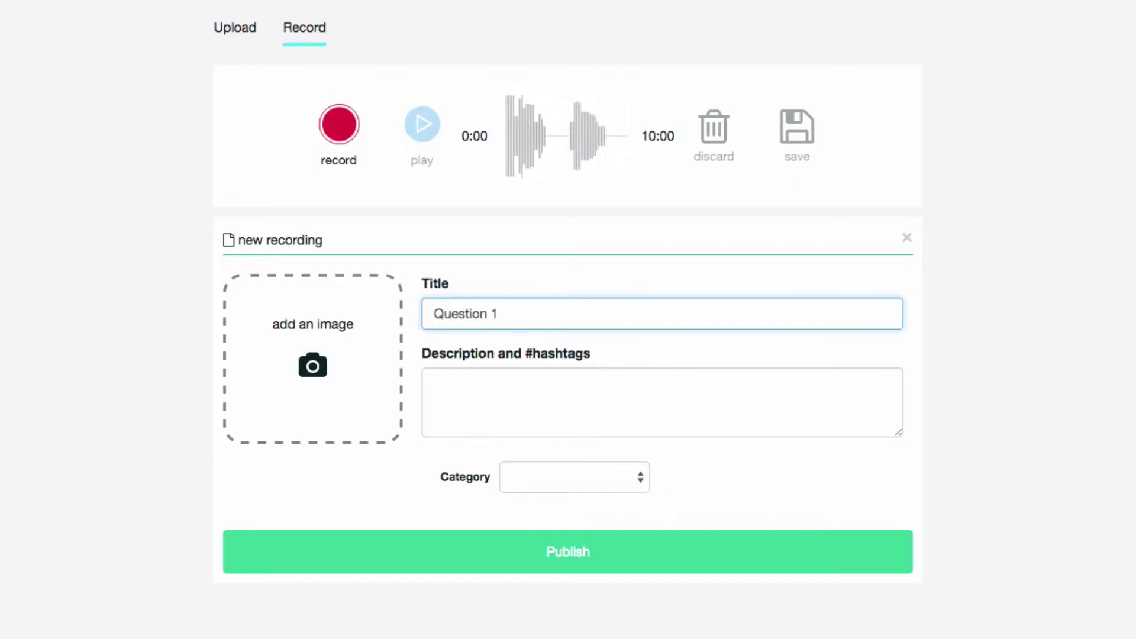
pyautogui.click(473, 401)
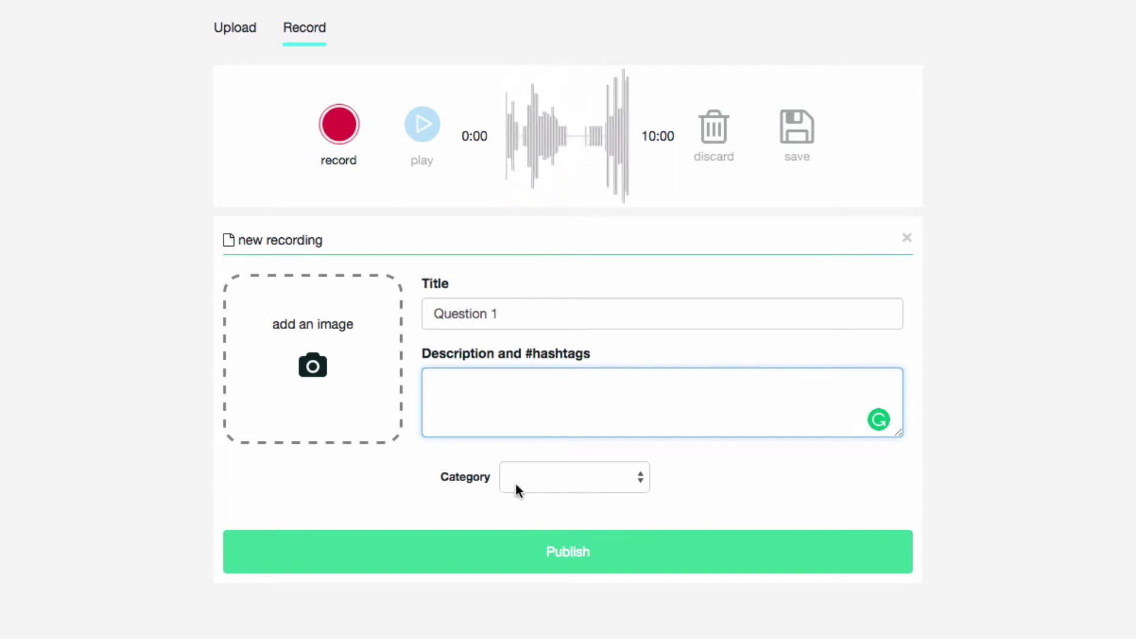
pyautogui.click(549, 556)
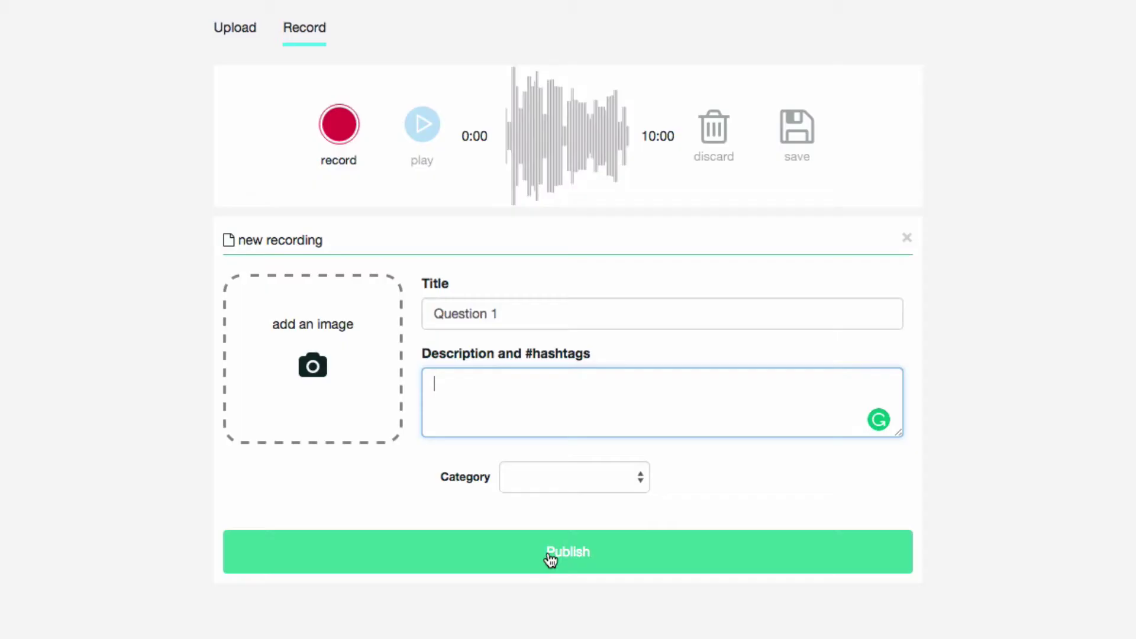
# Publish 'Question 1' and wait for 'Upload complete' with its boo link
pyautogui.click(550, 557)
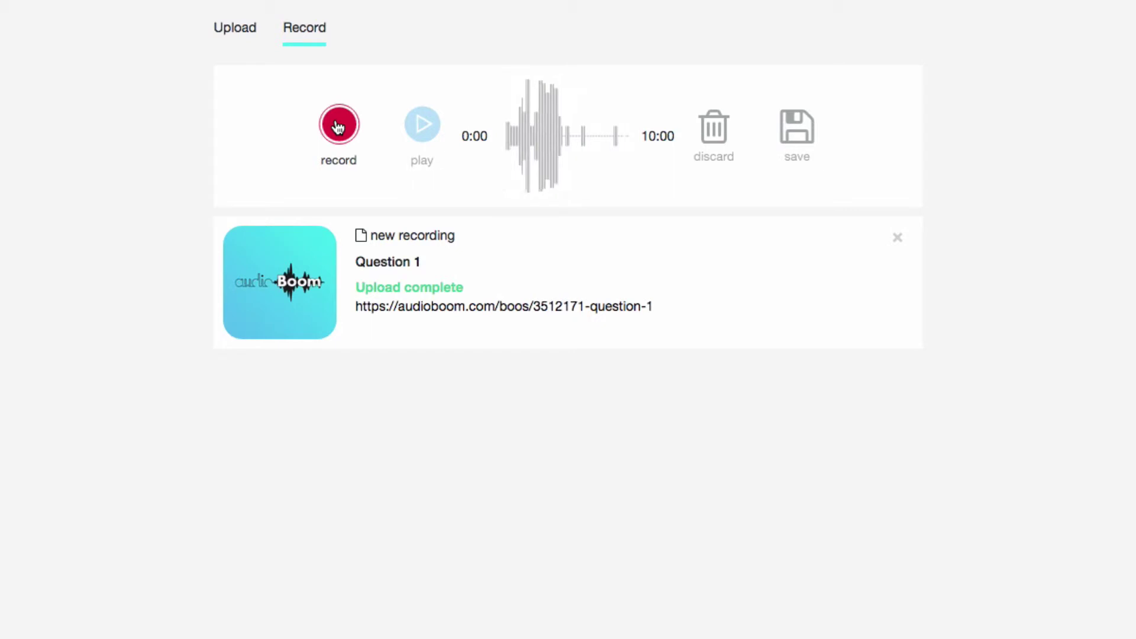
# Record a second 10-second answer and play it back to review
pyautogui.click(338, 126)
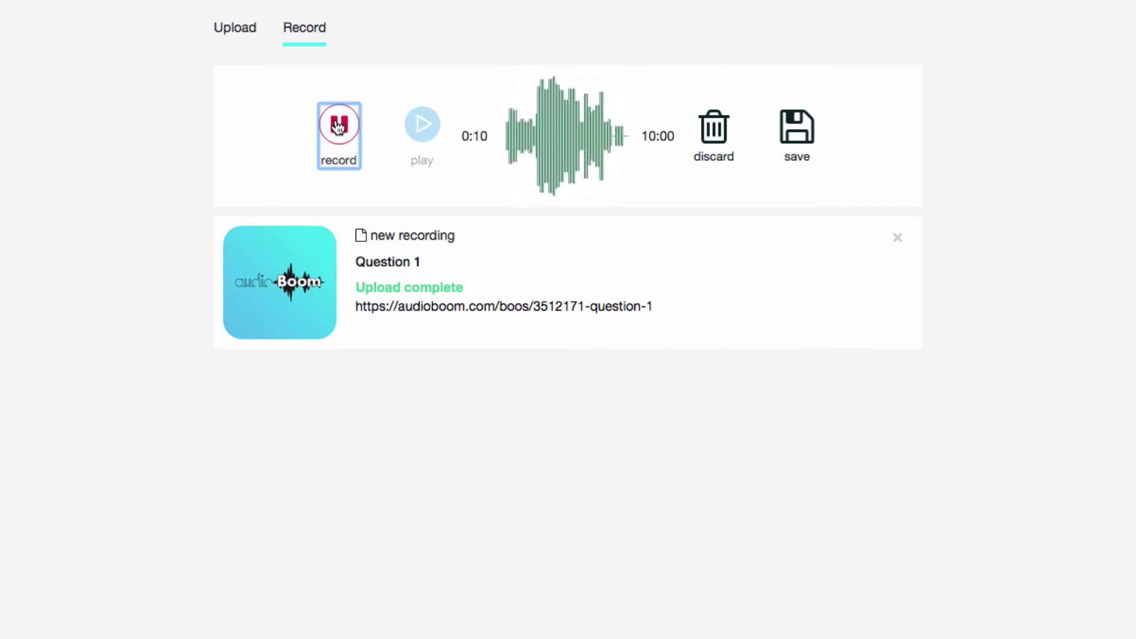
pyautogui.click(338, 126)
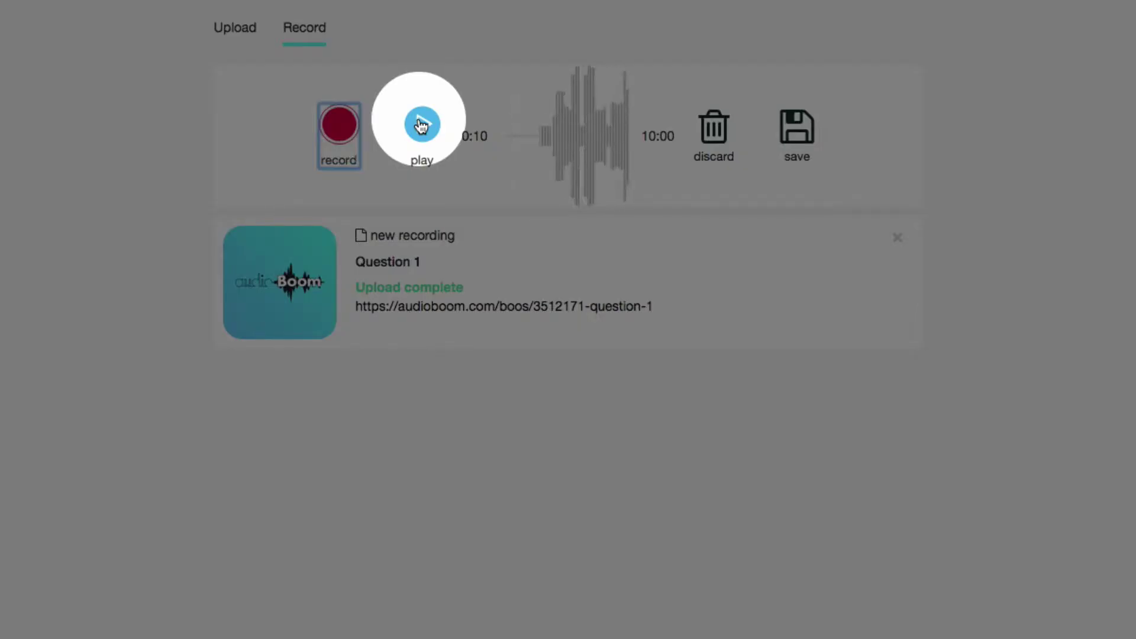
pyautogui.click(421, 126)
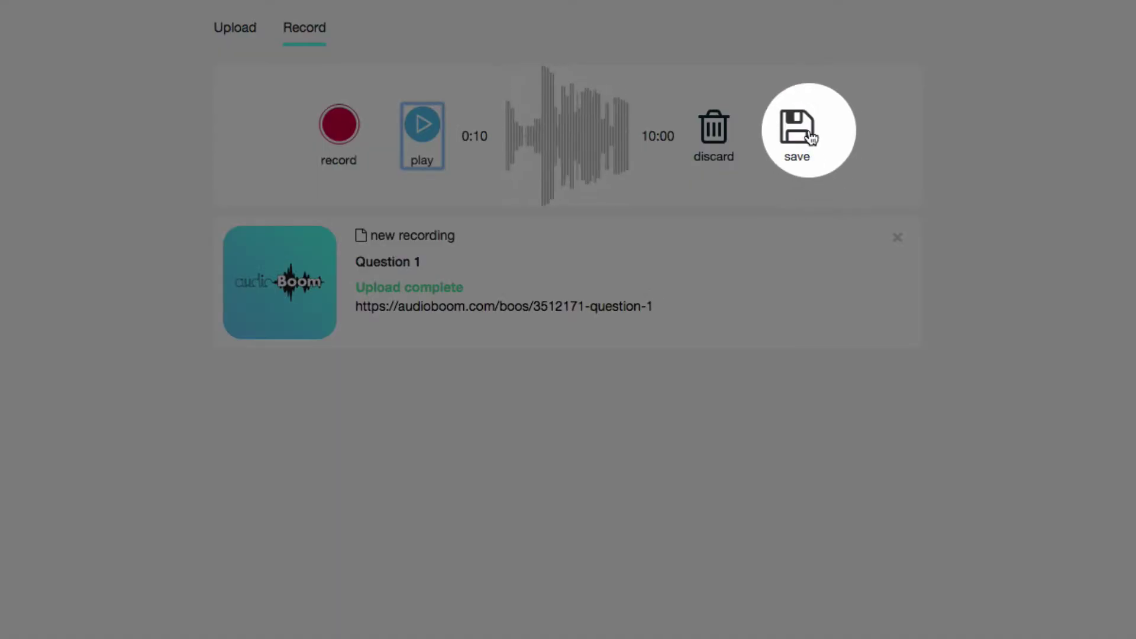
# Save the second take, title it 'Question 2', and publish it
pyautogui.click(810, 134)
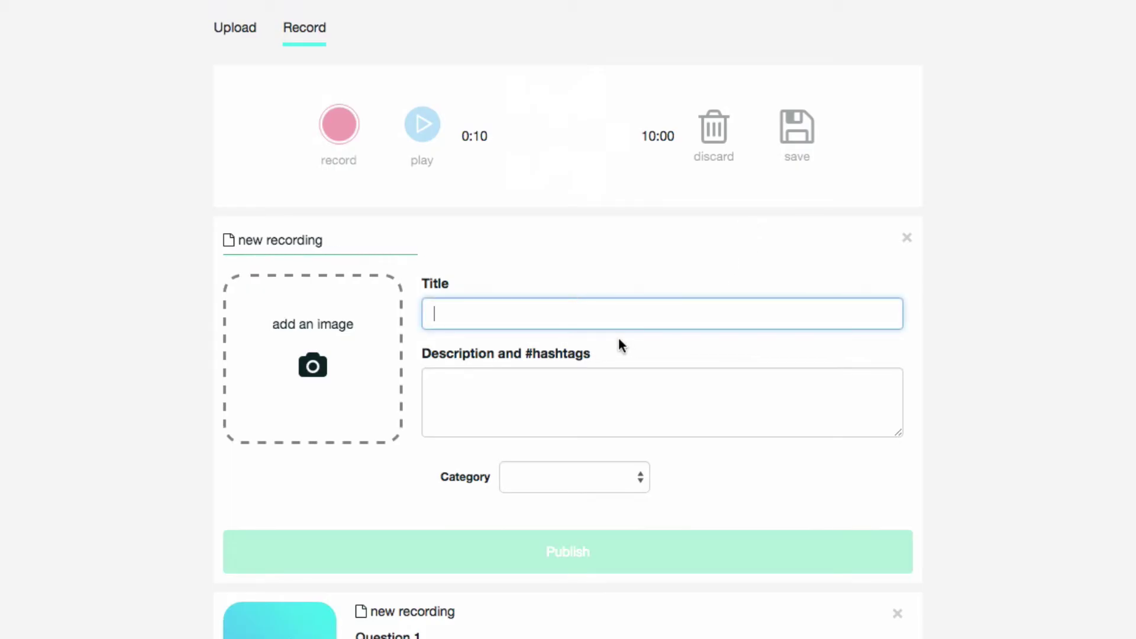
pyautogui.write('Question 2')
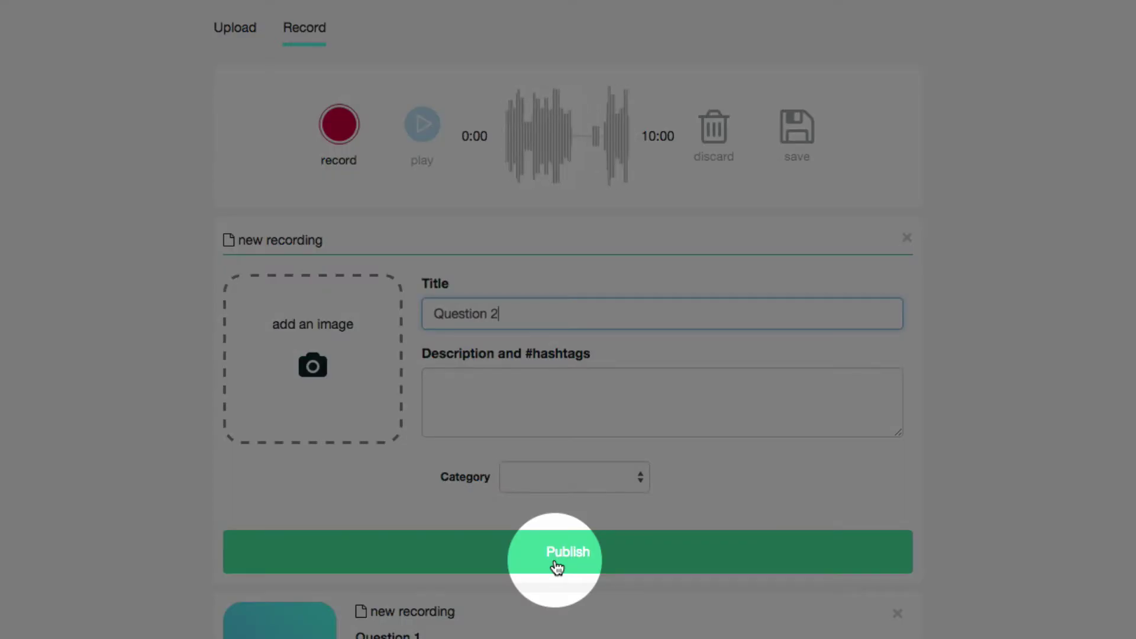
pyautogui.click(556, 566)
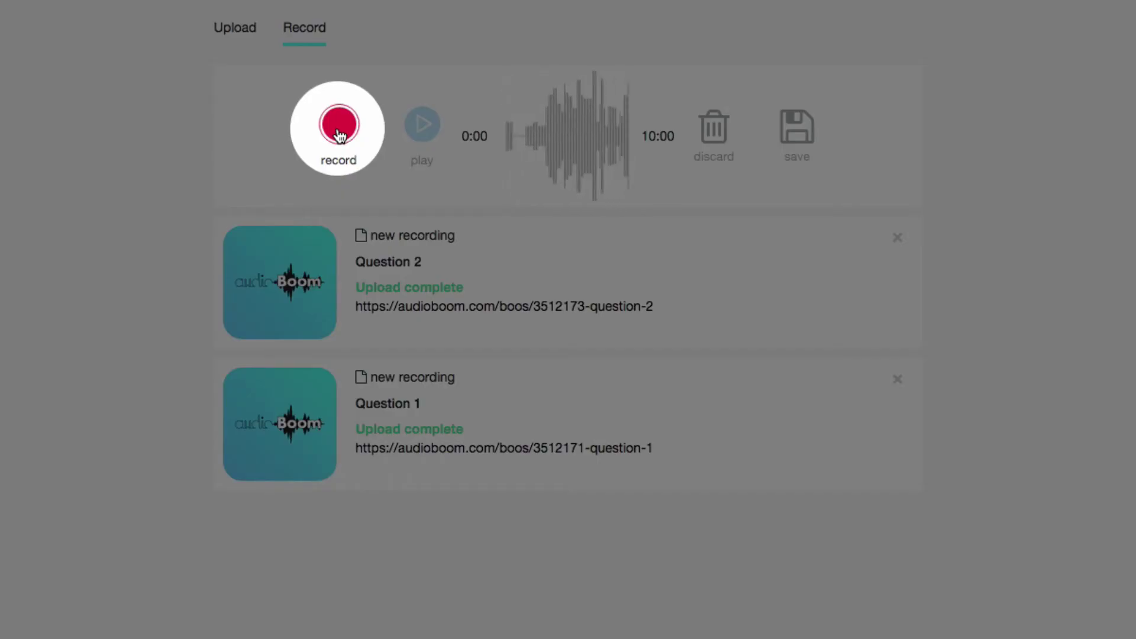
# Record a third take in two bursts up to 0:14, then play it back
pyautogui.click(340, 133)
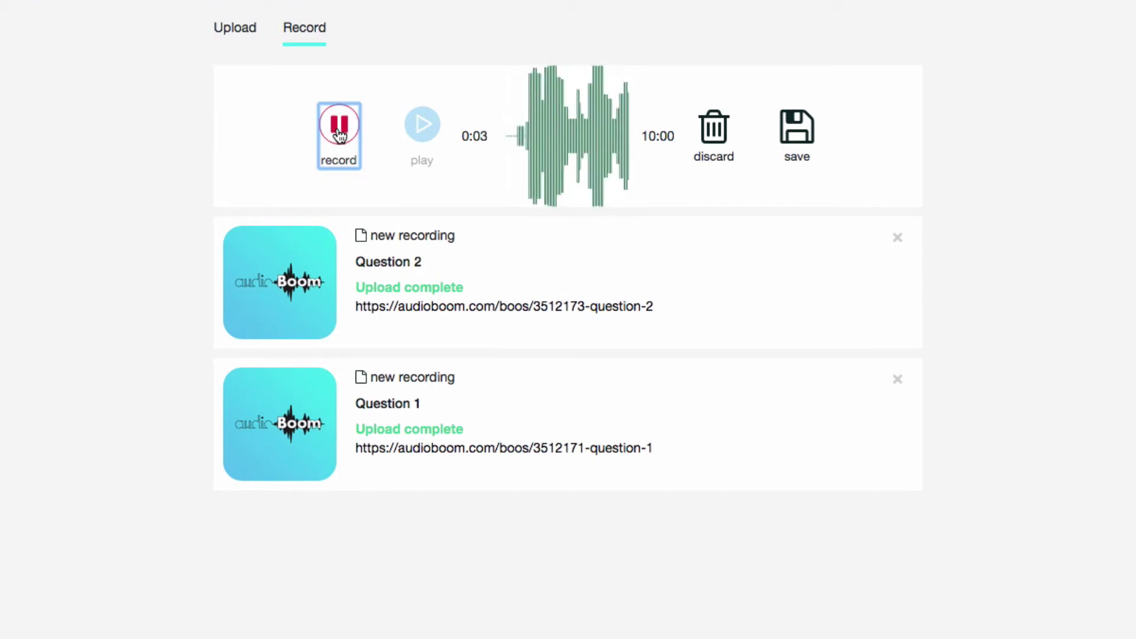
pyautogui.click(339, 133)
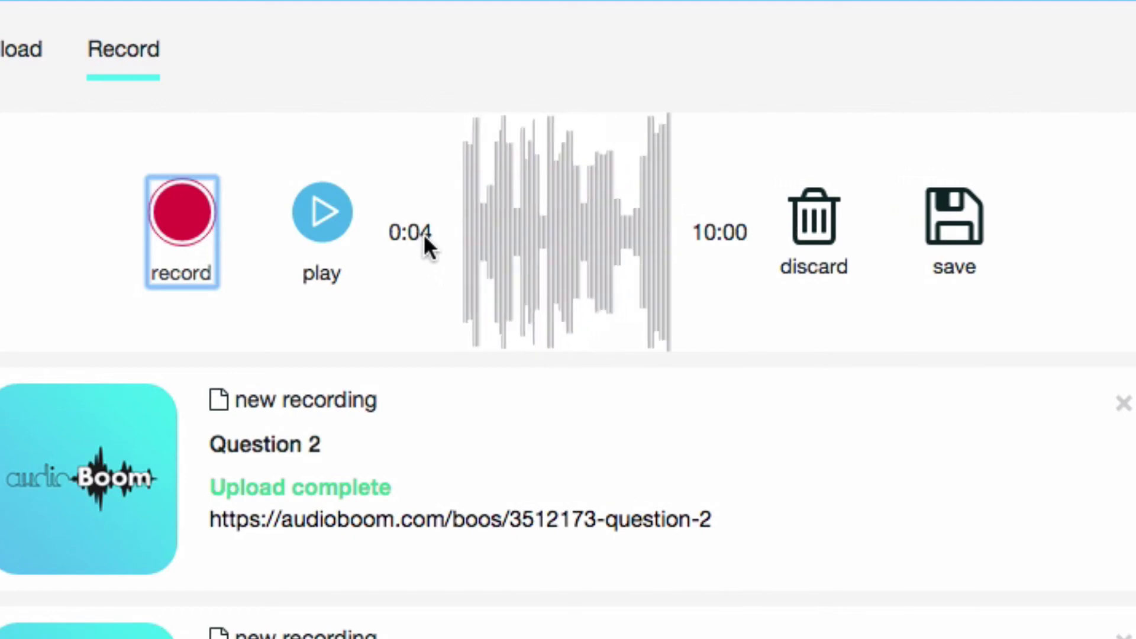
pyautogui.click(180, 214)
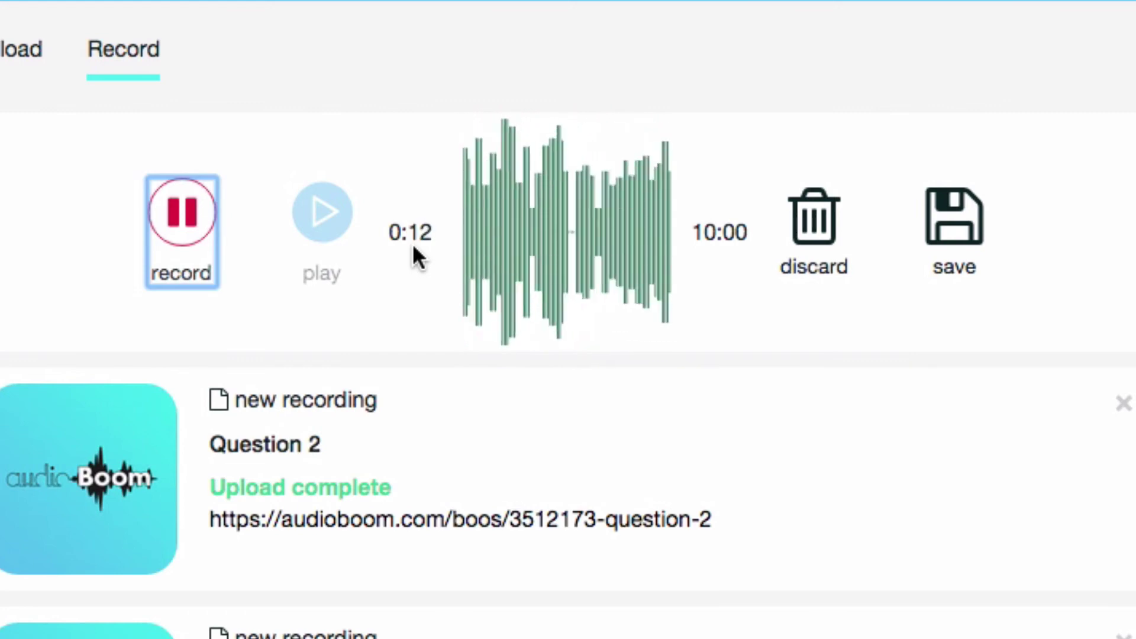
pyautogui.click(174, 214)
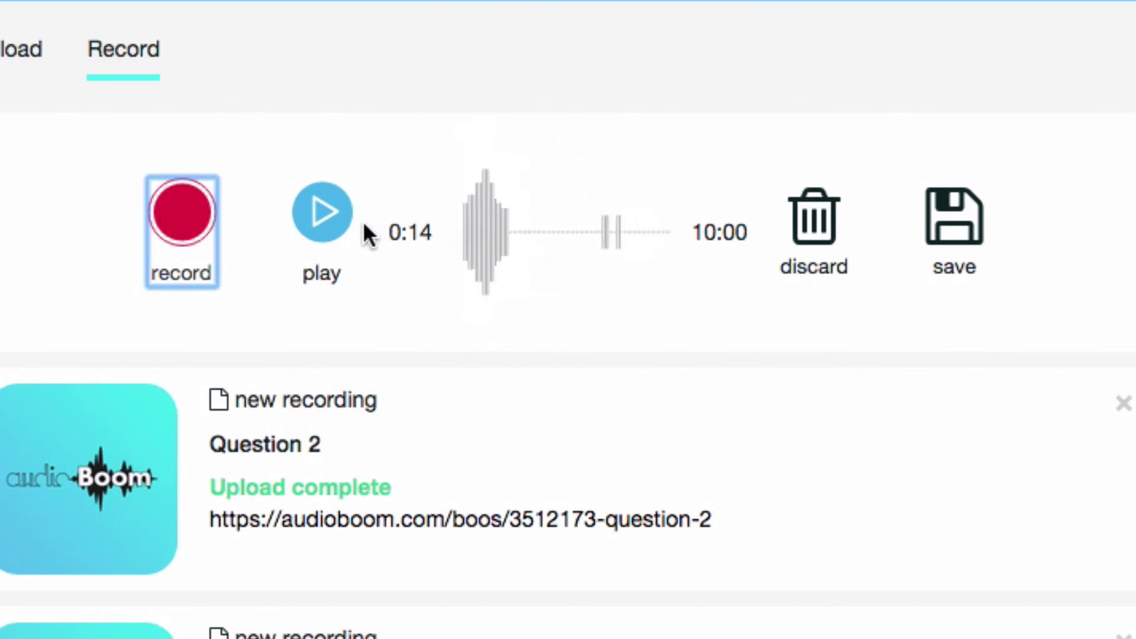
pyautogui.click(335, 232)
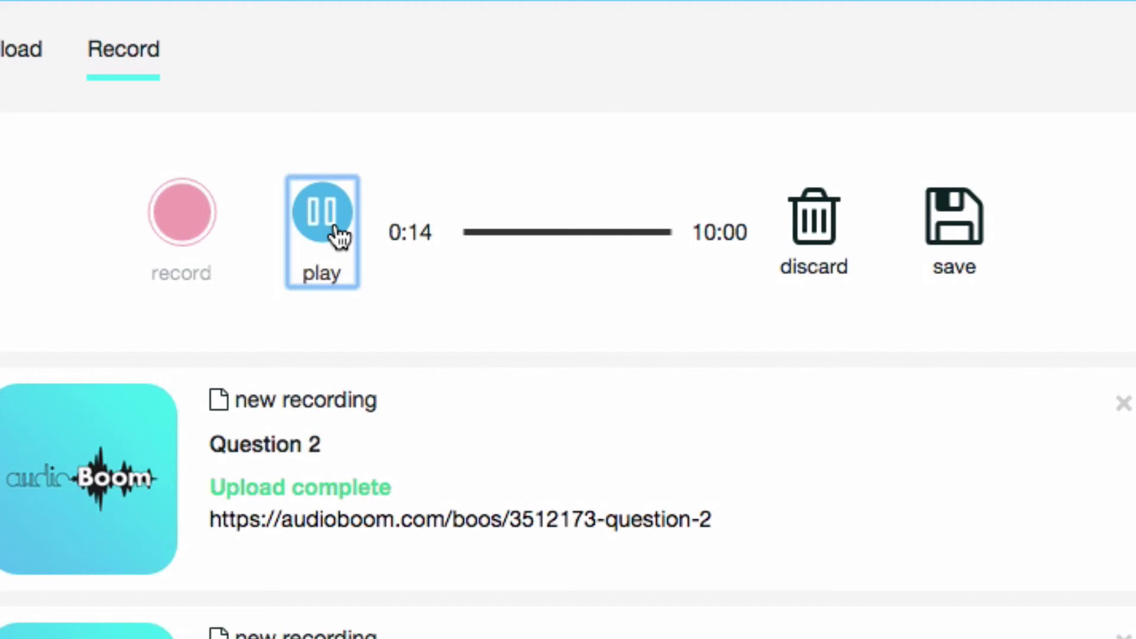
# Stop playback and discard the 14-second take, confirming with OK
pyautogui.click(335, 230)
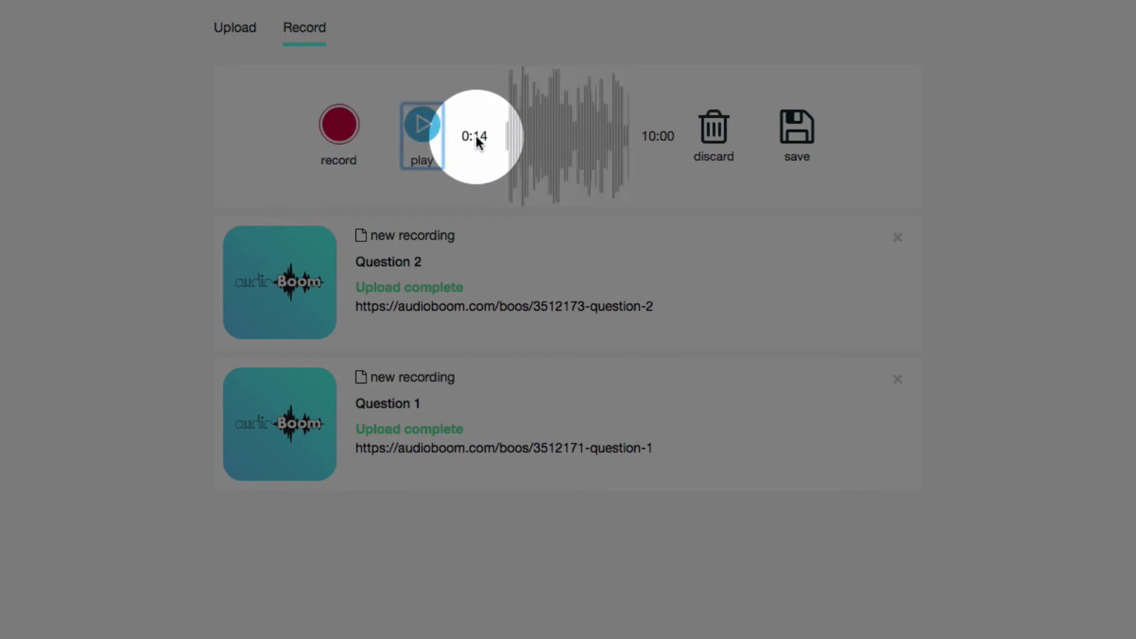
pyautogui.click(712, 141)
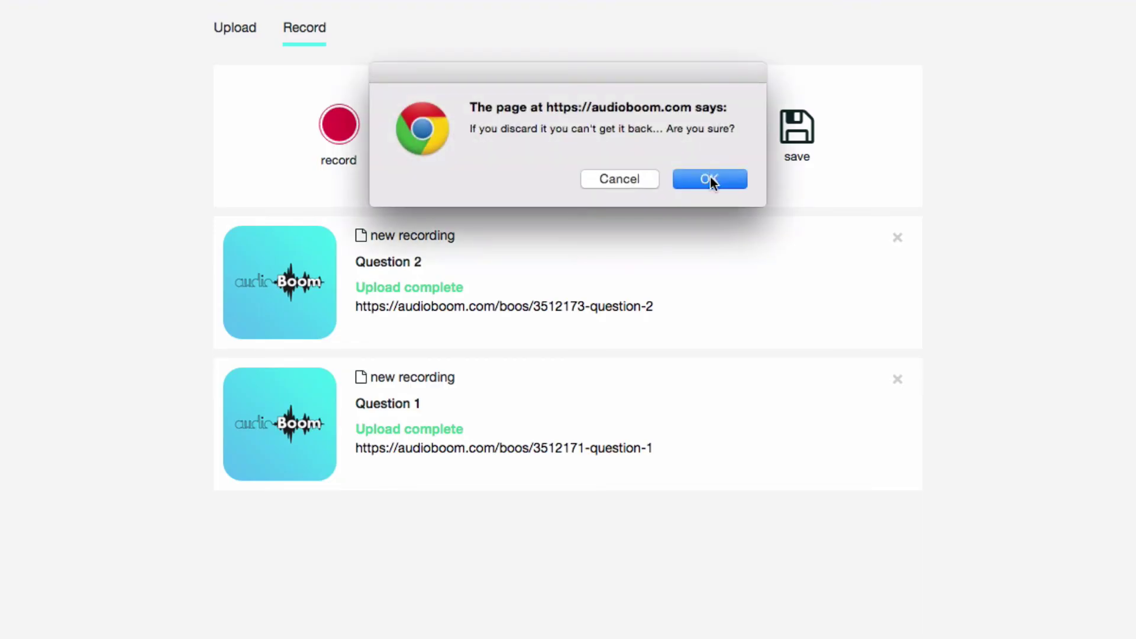
pyautogui.click(710, 179)
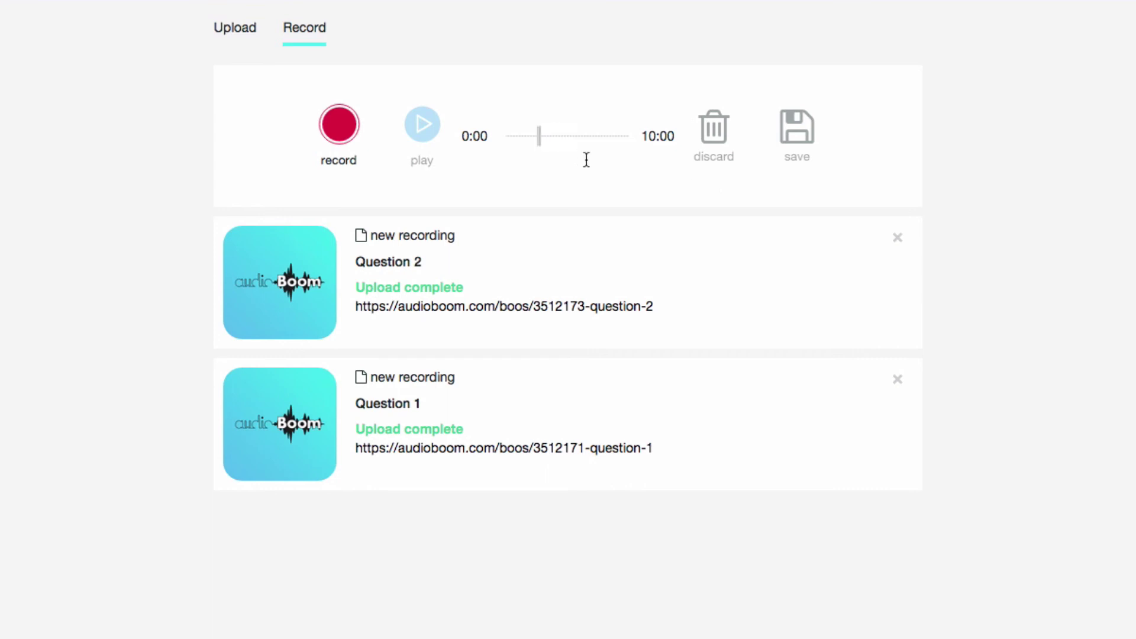
# Record a new 6-second take, stopping at 0:06, and play it back
pyautogui.click(348, 141)
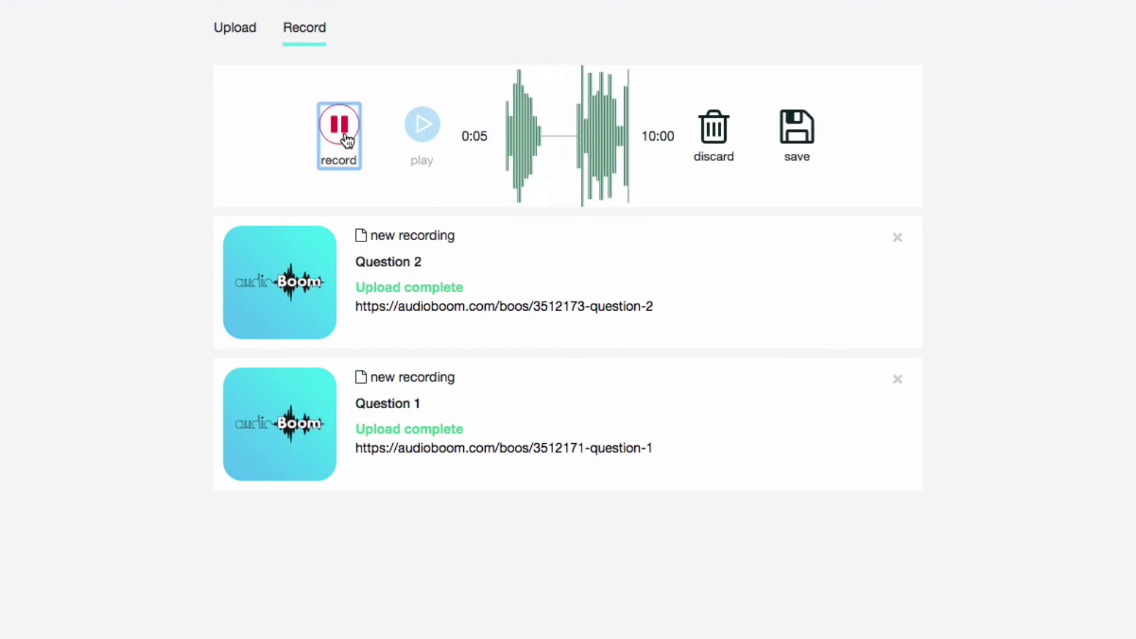
pyautogui.click(348, 141)
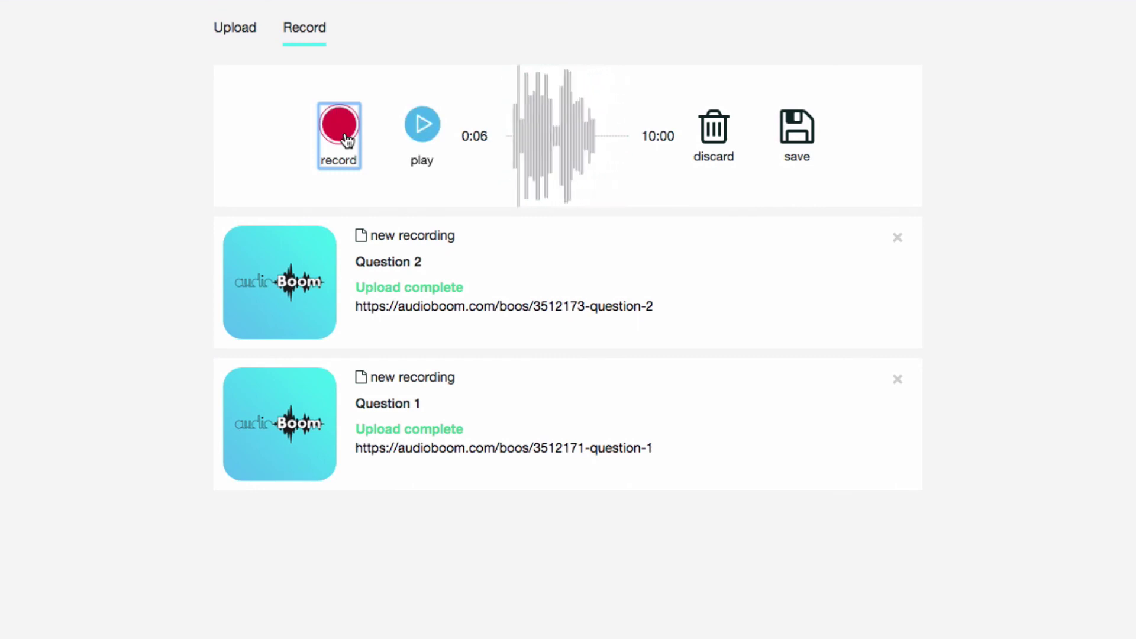
pyautogui.click(431, 135)
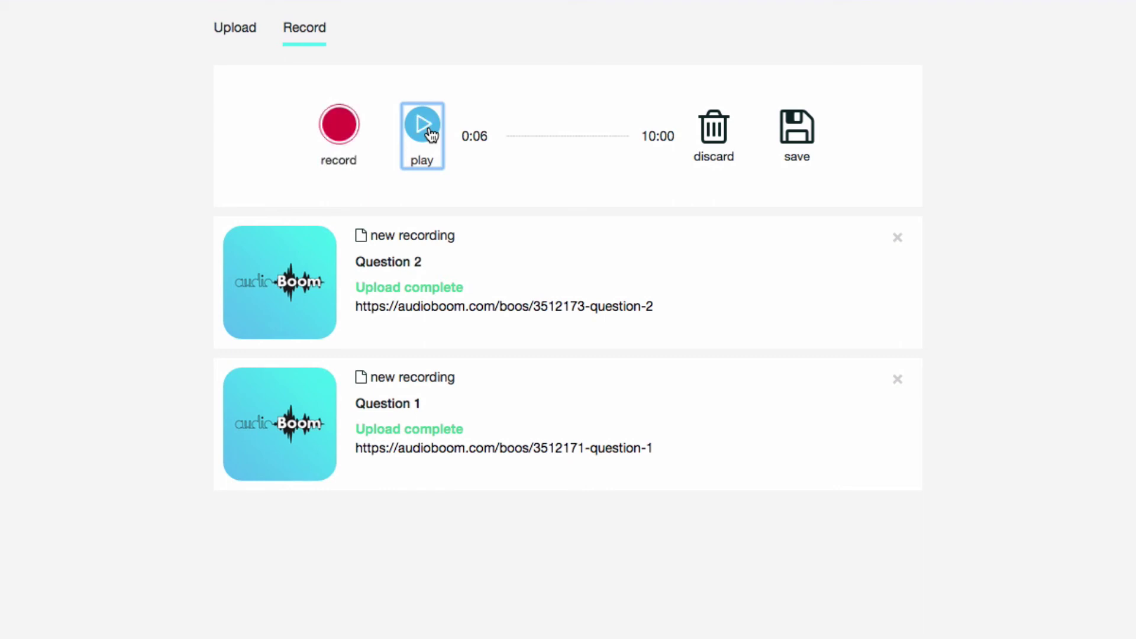
# Save the 6-second take and publish it titled 'Question 3'
pyautogui.click(800, 140)
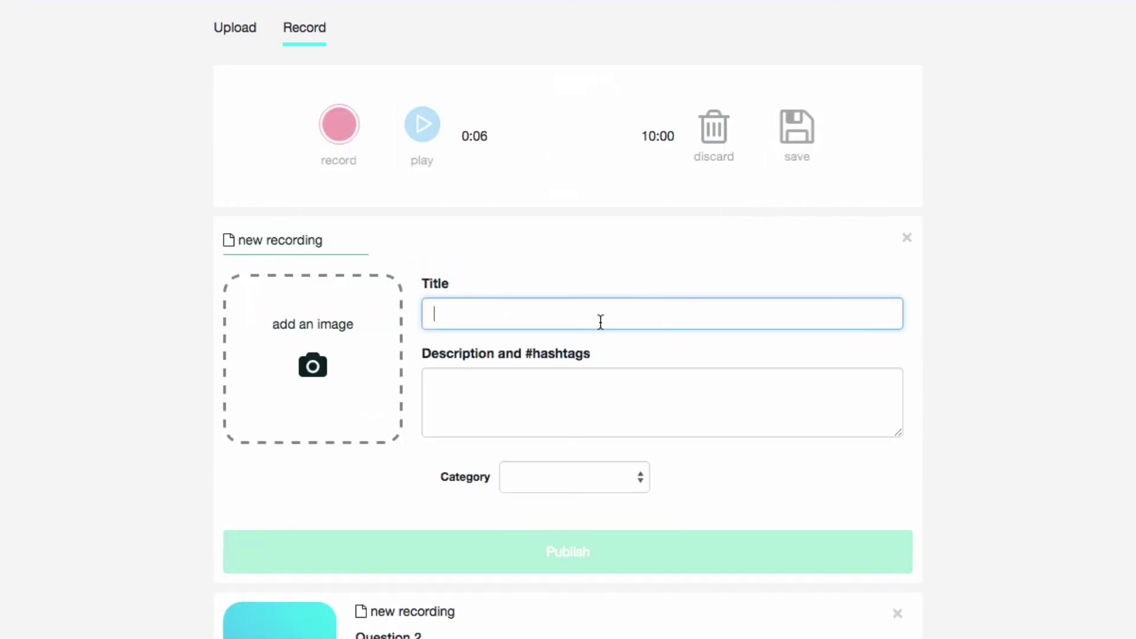
pyautogui.write('Ques')
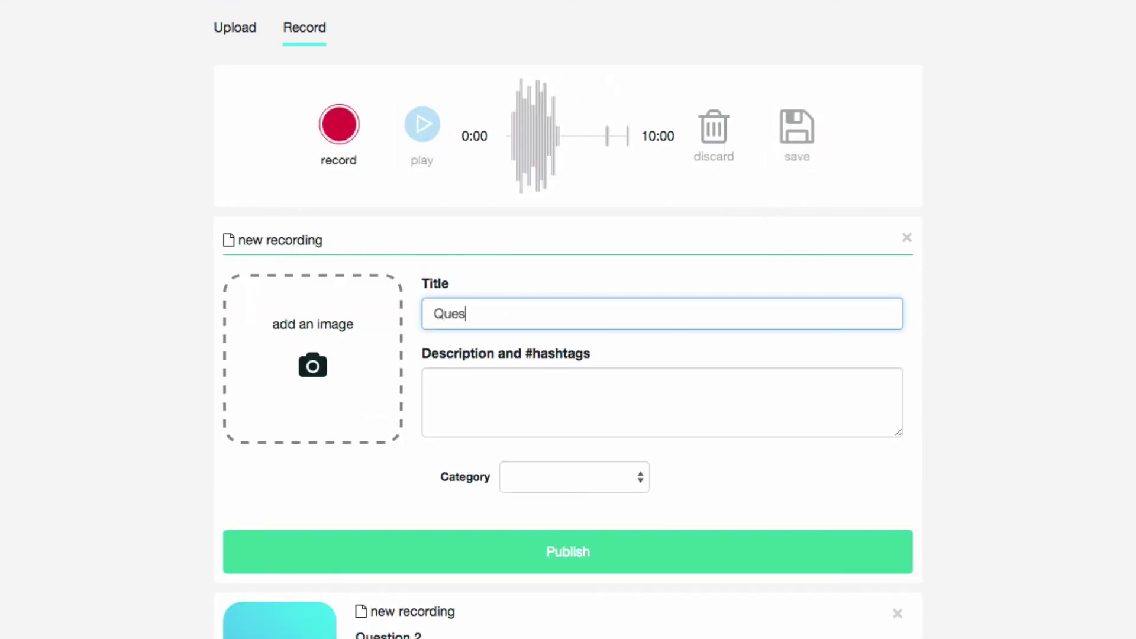
pyautogui.write('tion 3')
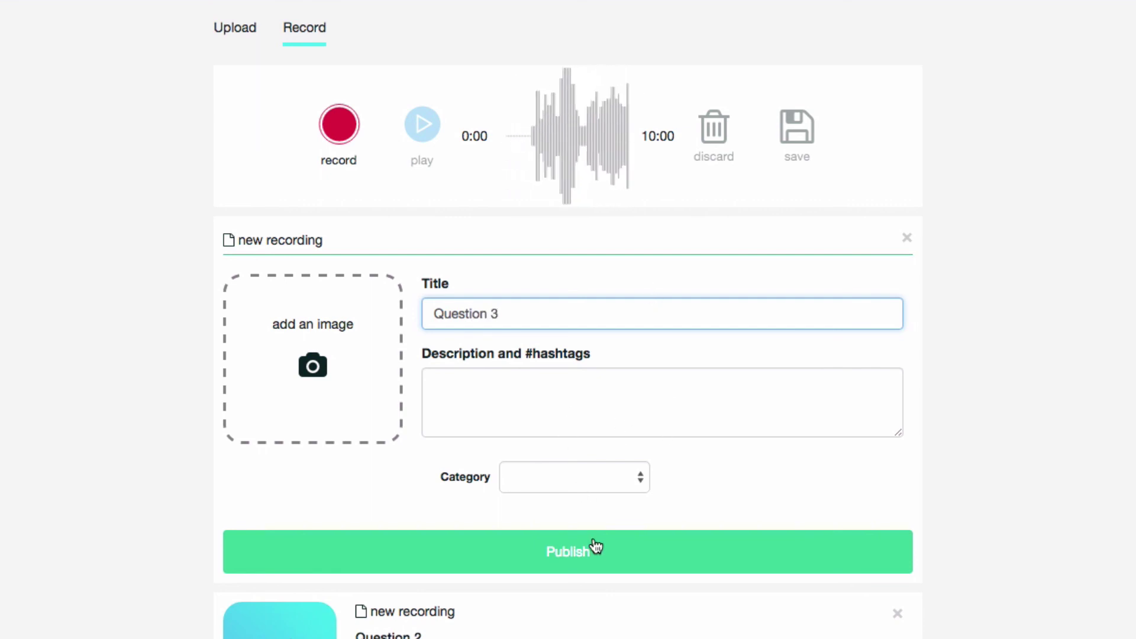
pyautogui.click(606, 566)
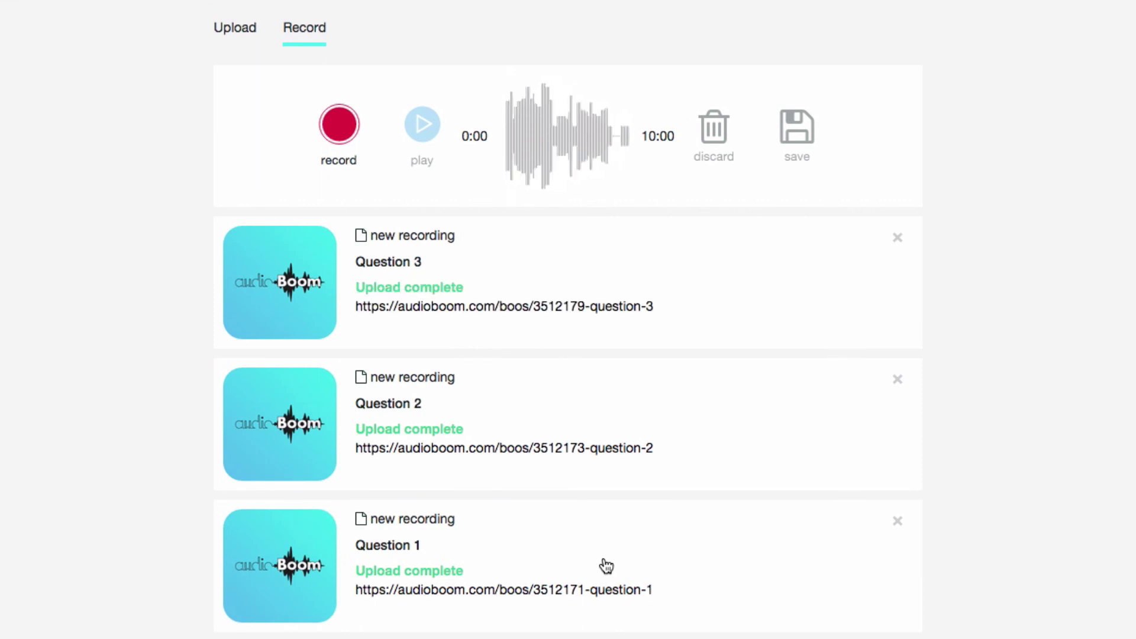